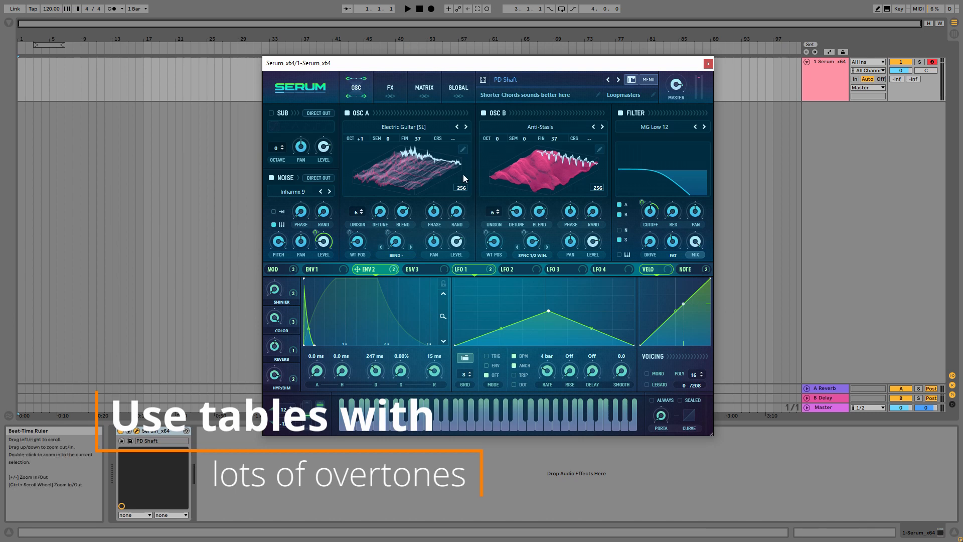
Look through oscillator B's warp modes and its Digital wavetable list
left_click(533, 257)
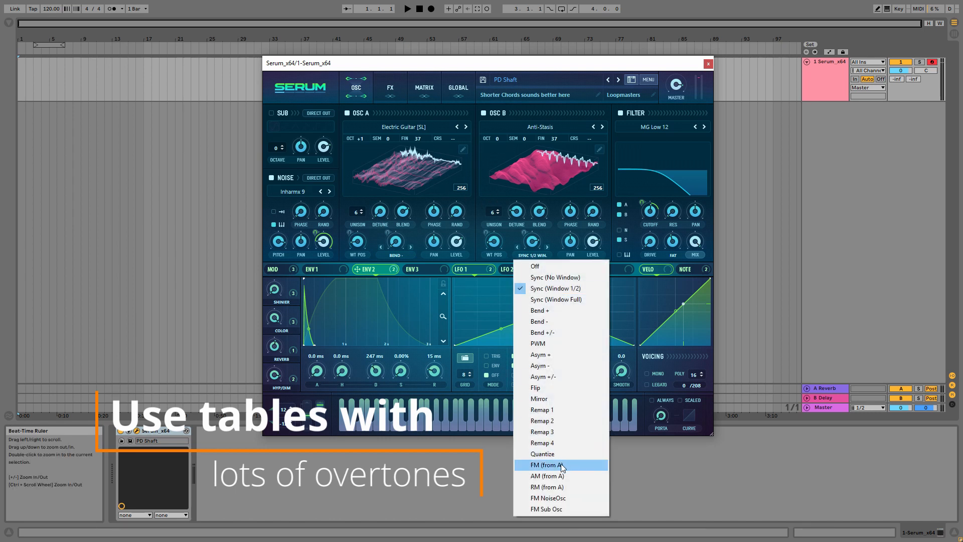
left_click(611, 67)
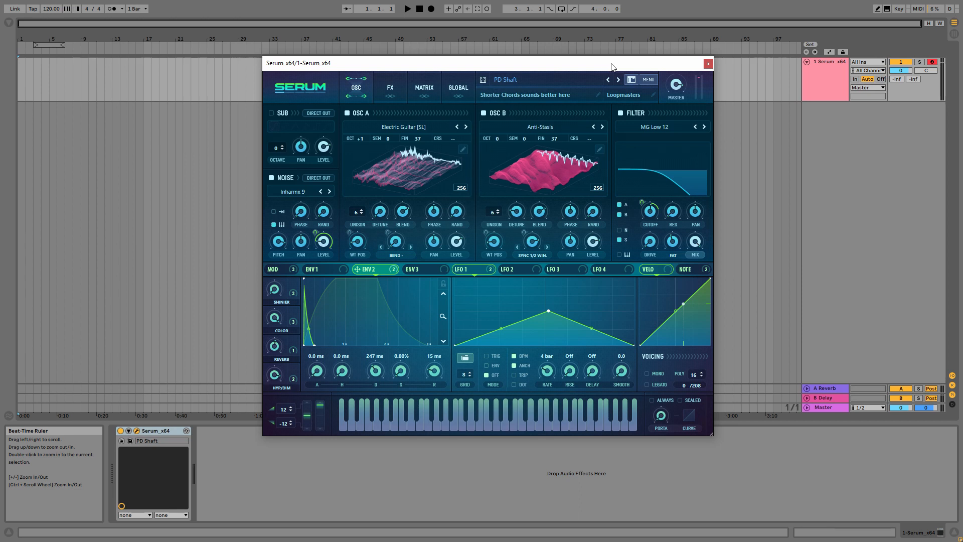
left_click(534, 254)
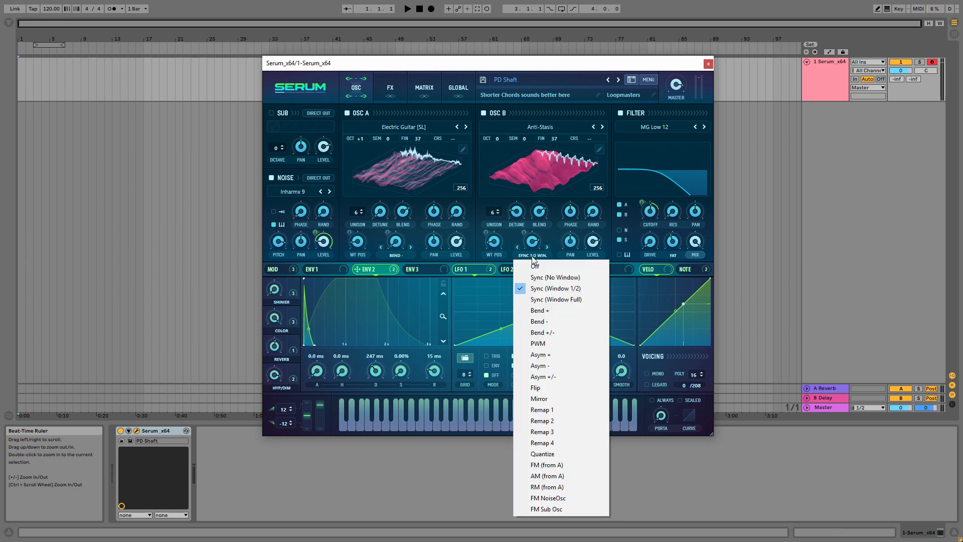
left_click(561, 66)
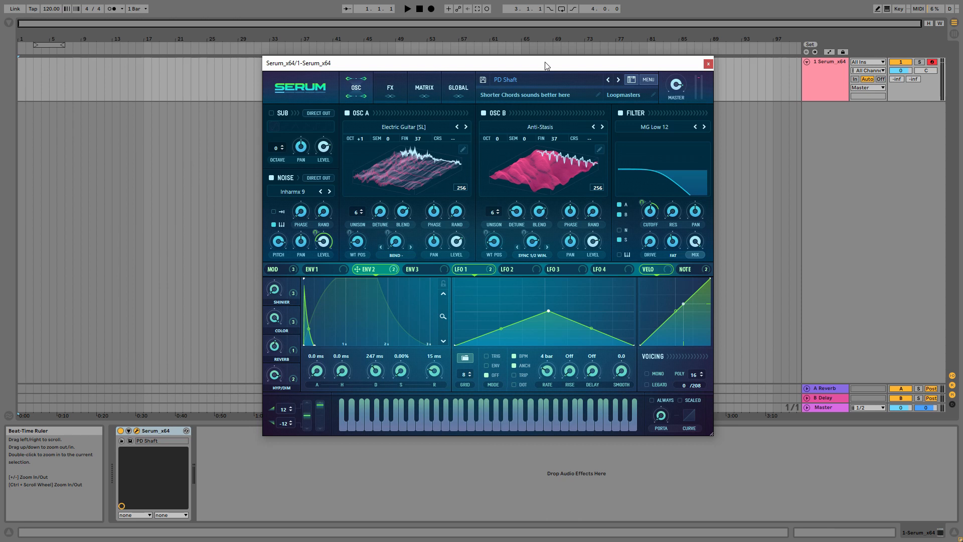
left_click(540, 127)
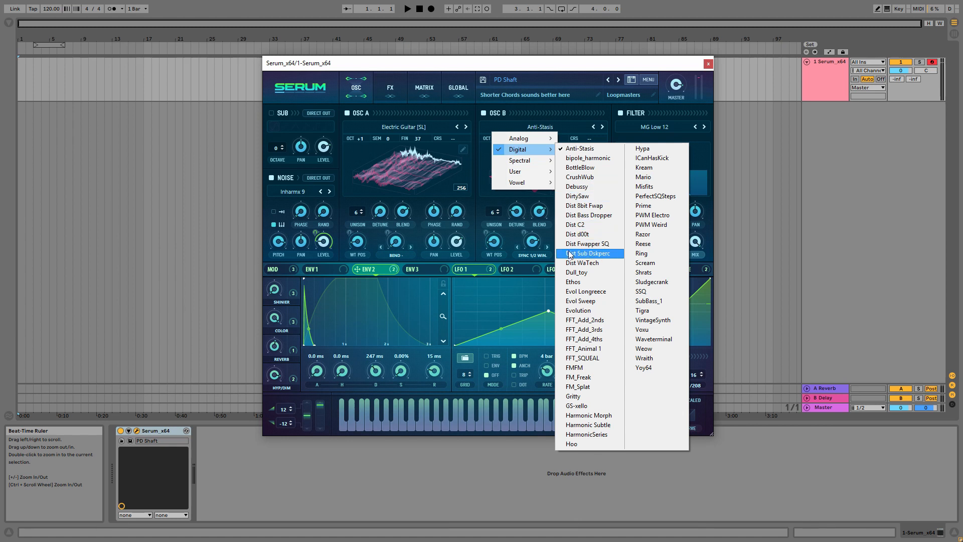
left_click(542, 73)
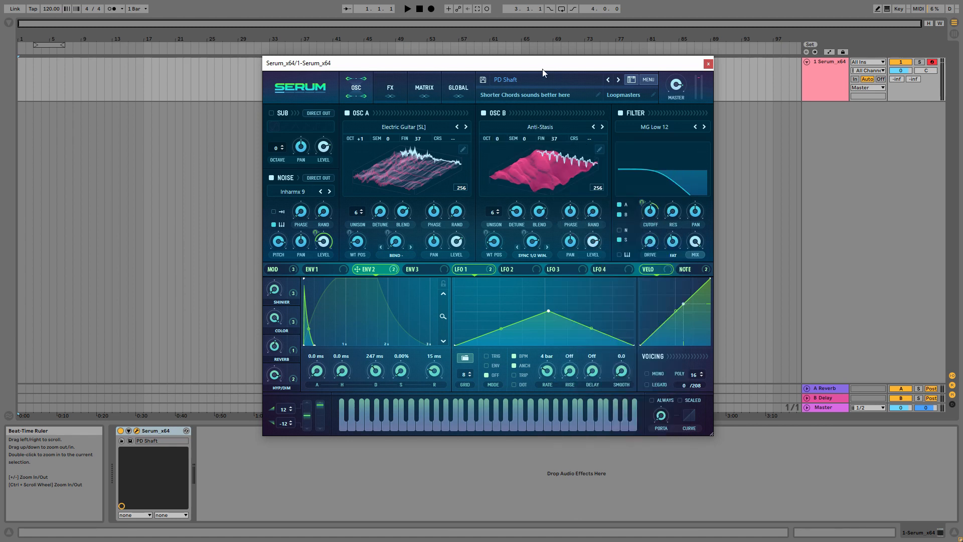
Switch off the noise oscillator and the main filter, and inspect the effects rack
left_click(272, 177)
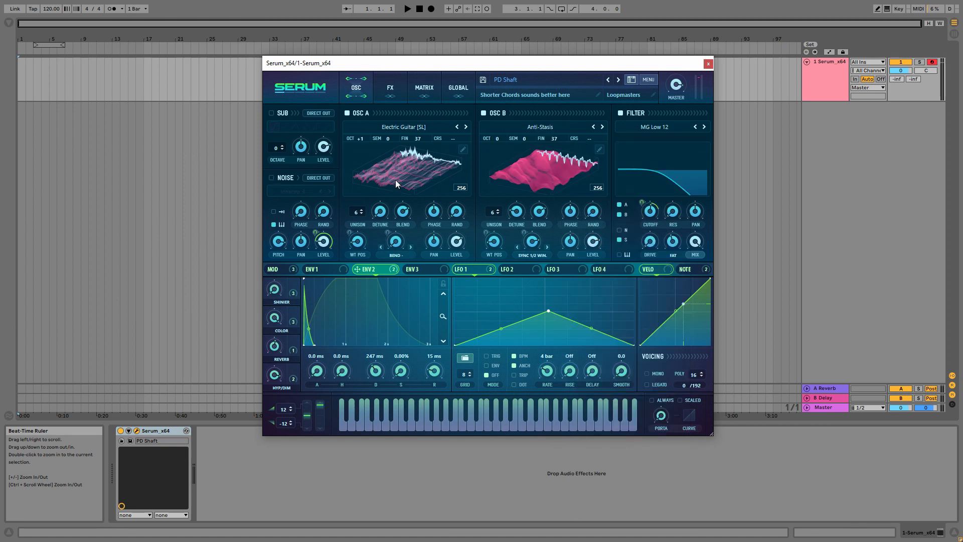
left_click(620, 113)
left_click(386, 86)
left_click(353, 88)
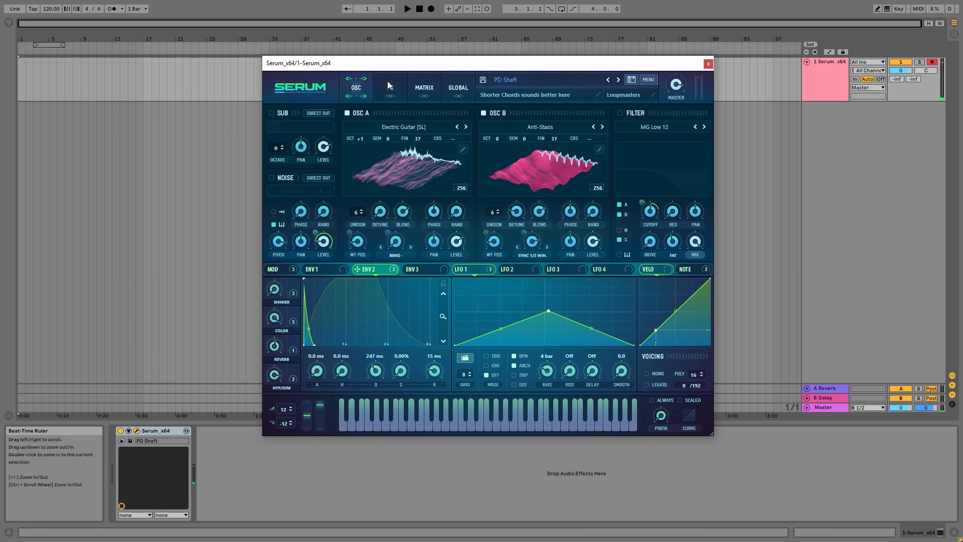
left_click(387, 85)
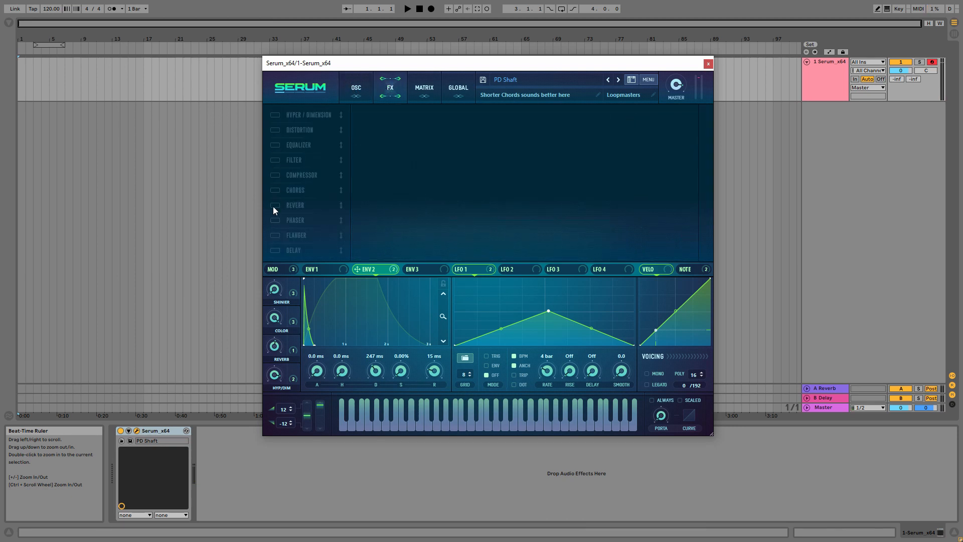
left_click(358, 89)
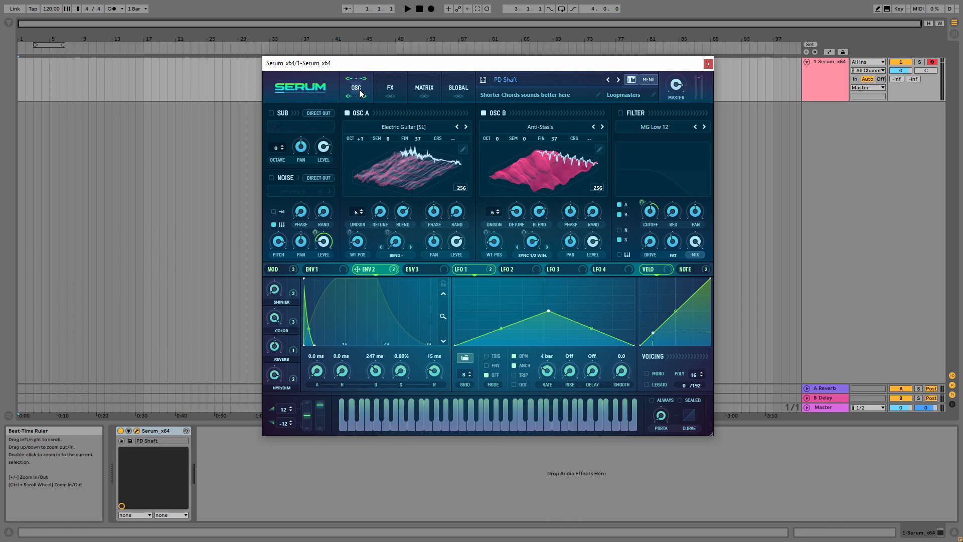
Switch the noise oscillator and the main filter back on
left_click(272, 178)
left_click(620, 113)
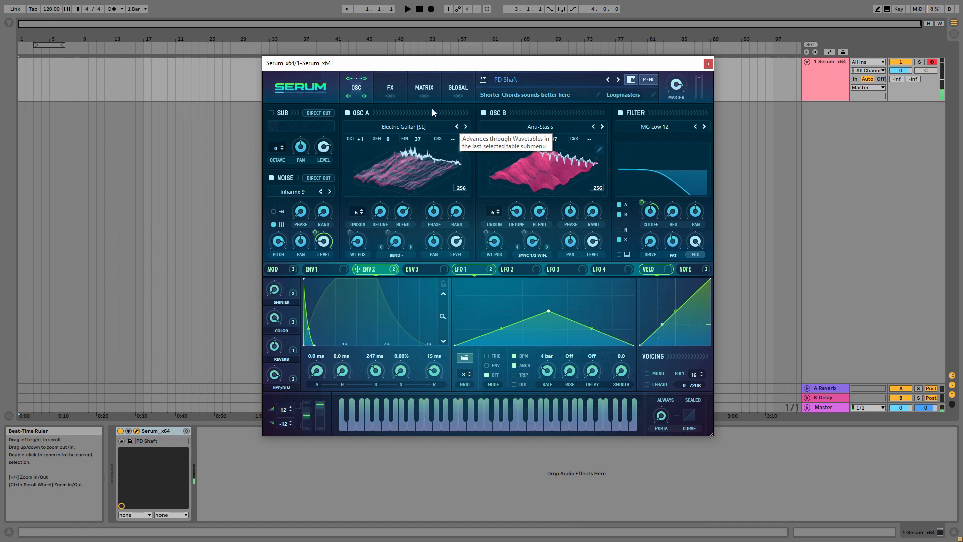
Enable the Hyper/Dimension, Distortion and Equalizer effects in the effects rack
left_click(393, 85)
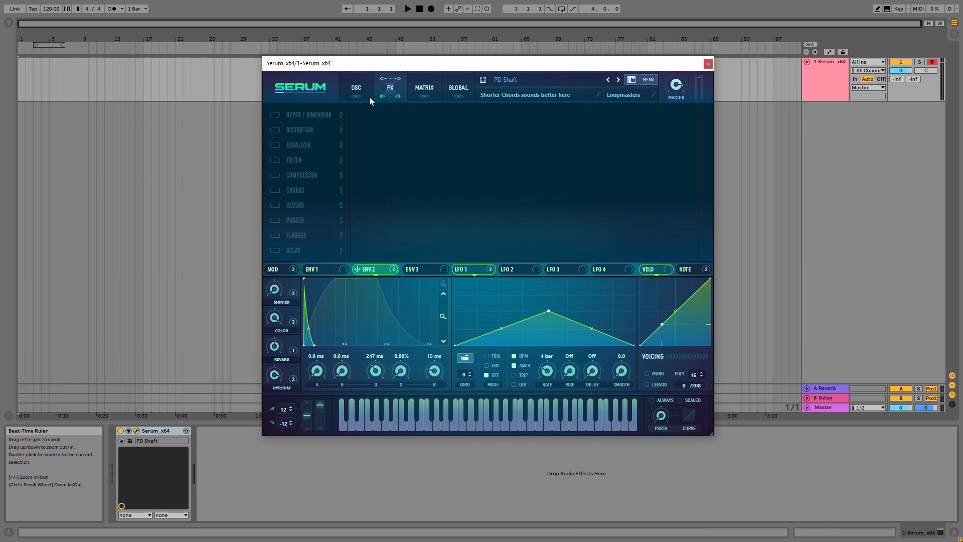
left_click(275, 114)
left_click(277, 130)
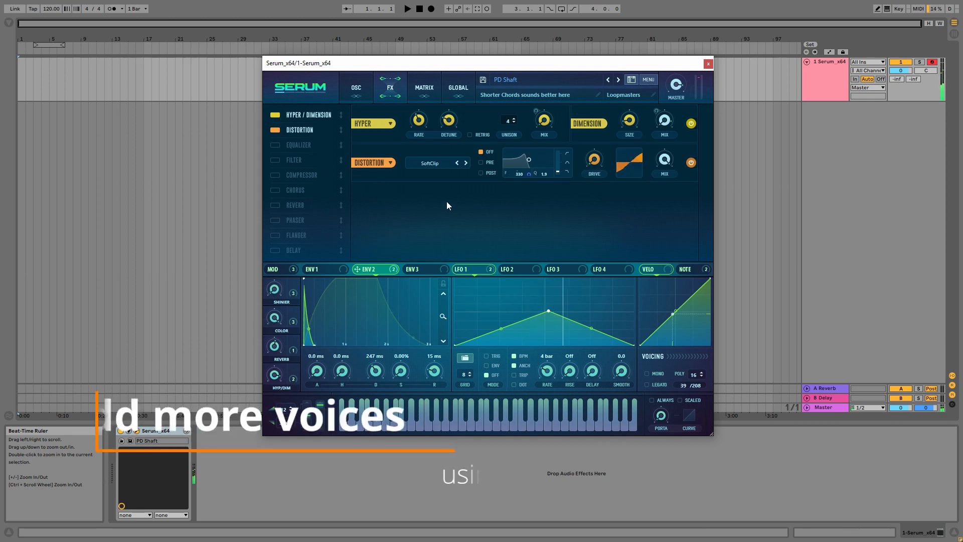
left_click(276, 145)
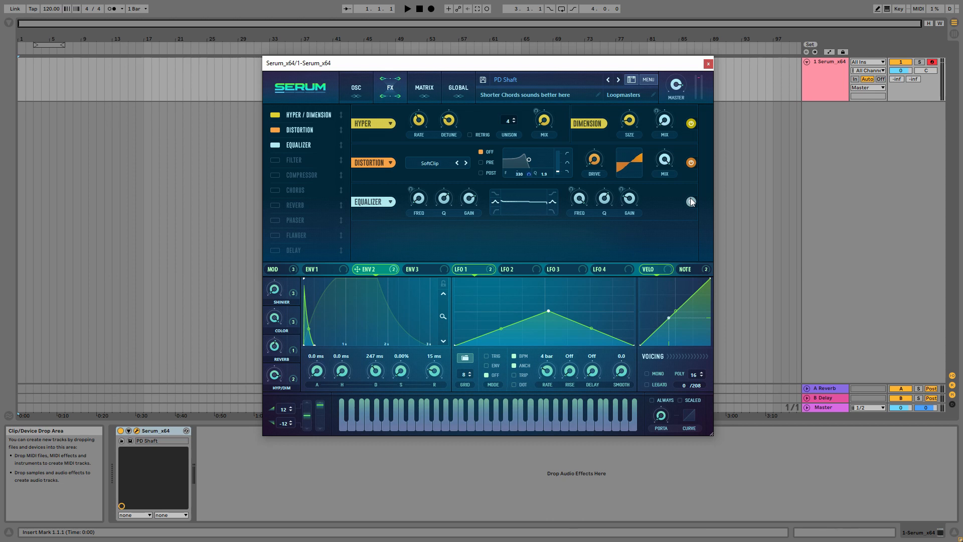
Enable the Filter effect in the rack and compare the sound with it bypassed, leaving it on
left_click(276, 161)
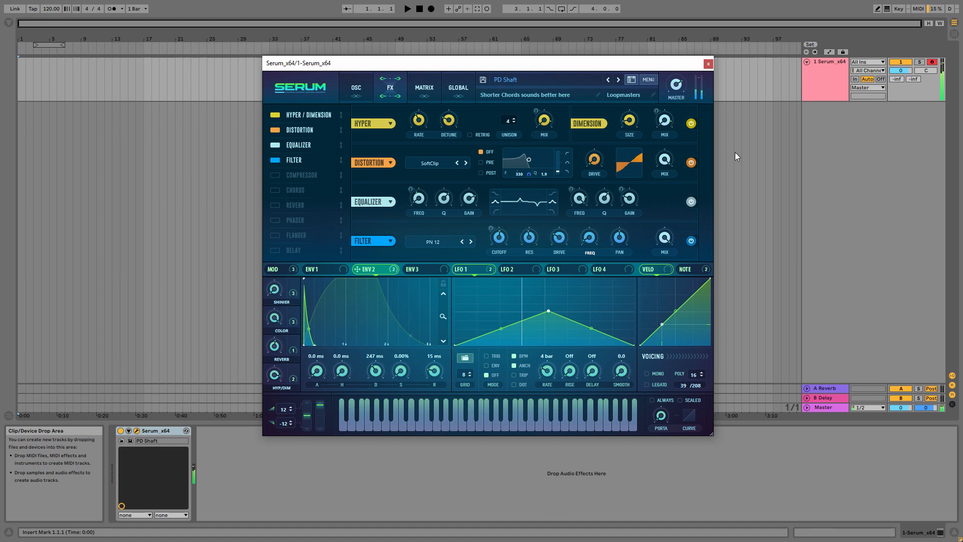
left_click(690, 240)
left_click(688, 241)
Enable the Compressor, Chorus and Reverb effects in the effects rack
left_click(274, 175)
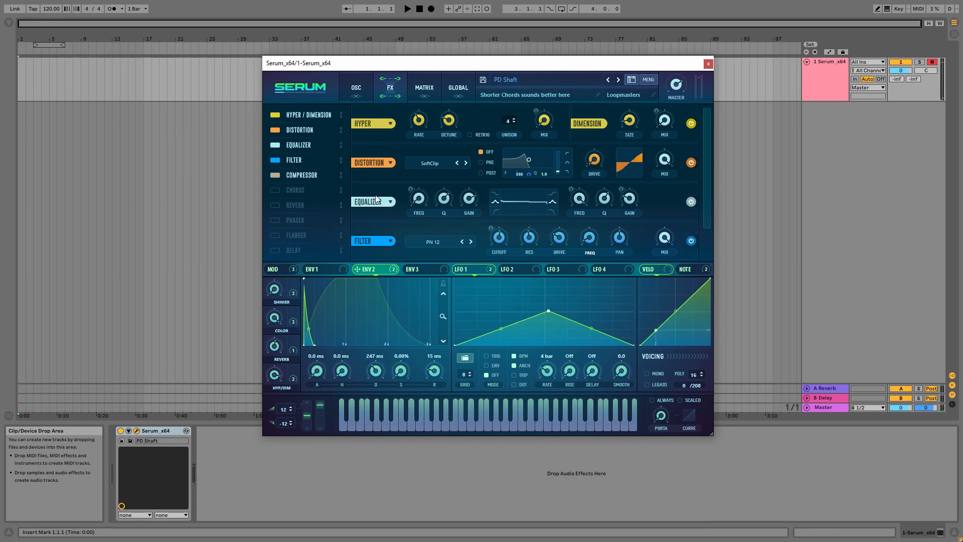
left_click_drag(707, 200, 712, 271)
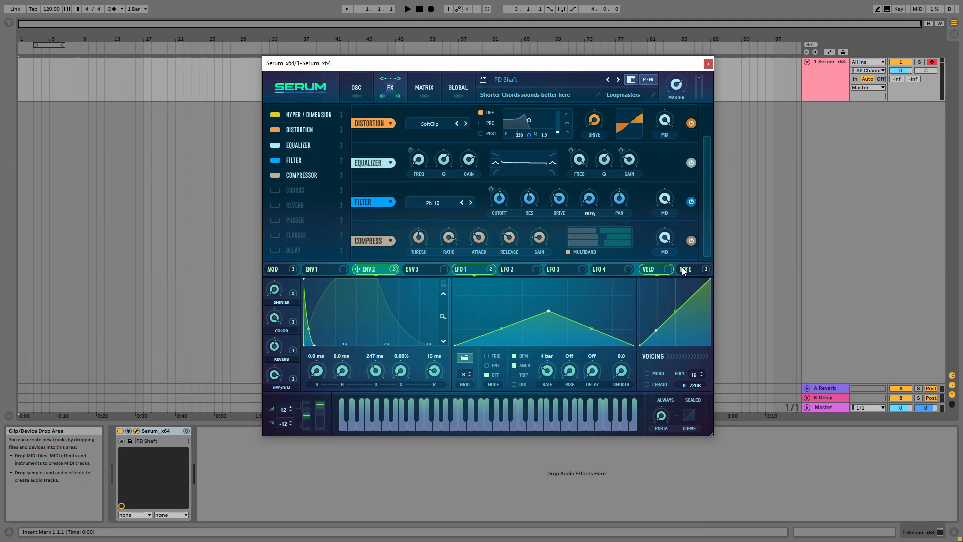
mouse_move(683, 271)
left_click(275, 190)
left_click(275, 205)
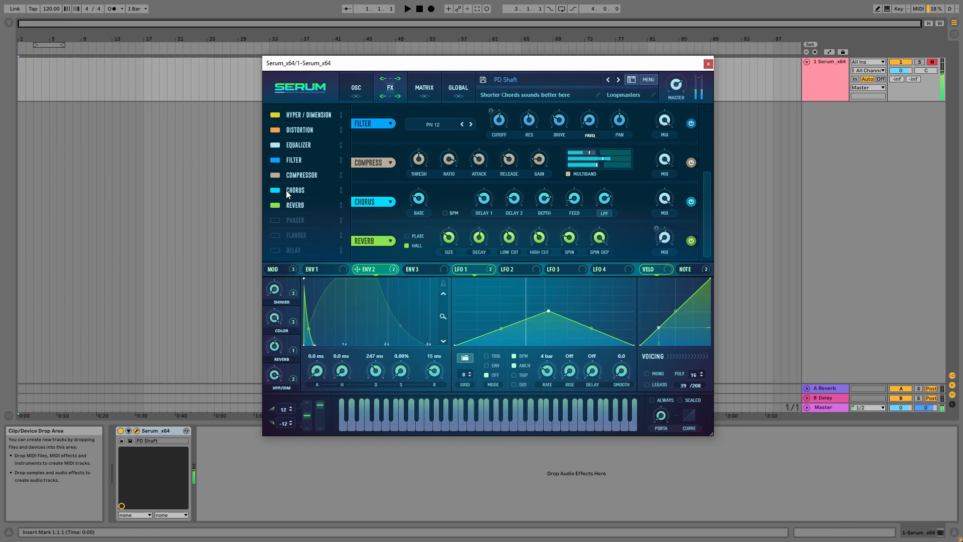
mouse_move(480, 239)
left_mouse_down()
mouse_move(480, 261)
mouse_move(448, 243)
mouse_move(480, 242)
left_mouse_up()
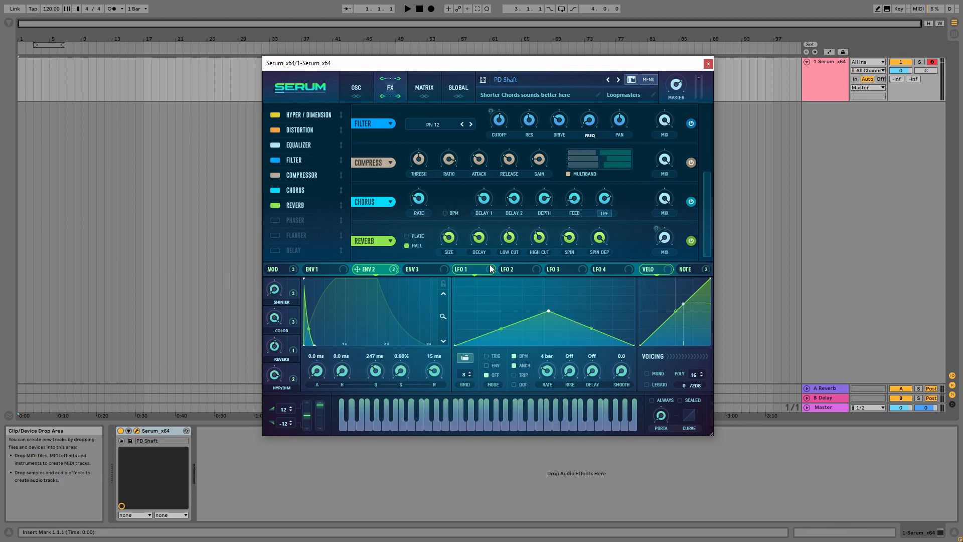
Examine LFO 1's modulation destinations, oscillator B's warp mode, the main filter and the settings across the effects rack
mouse_move(484, 272)
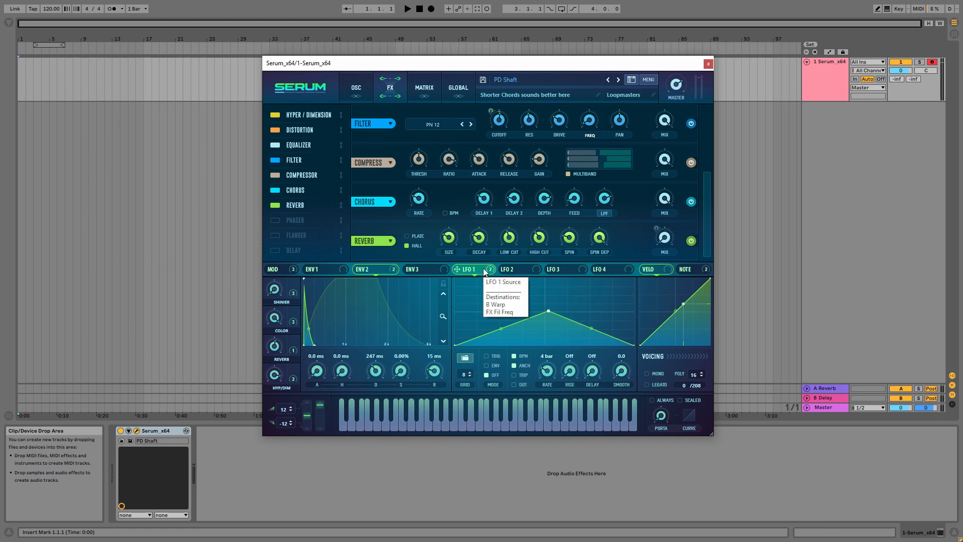
left_click(369, 92)
left_click(538, 254)
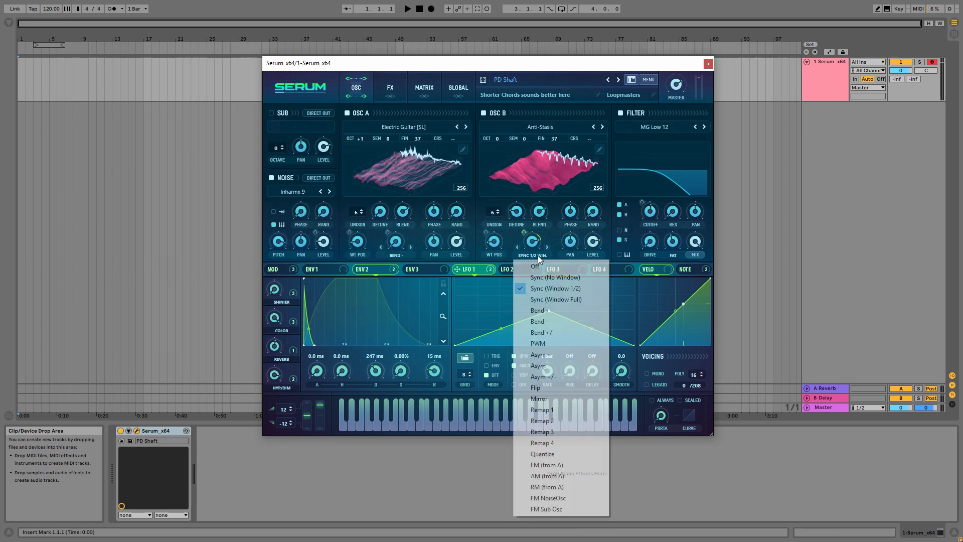
left_click(544, 69)
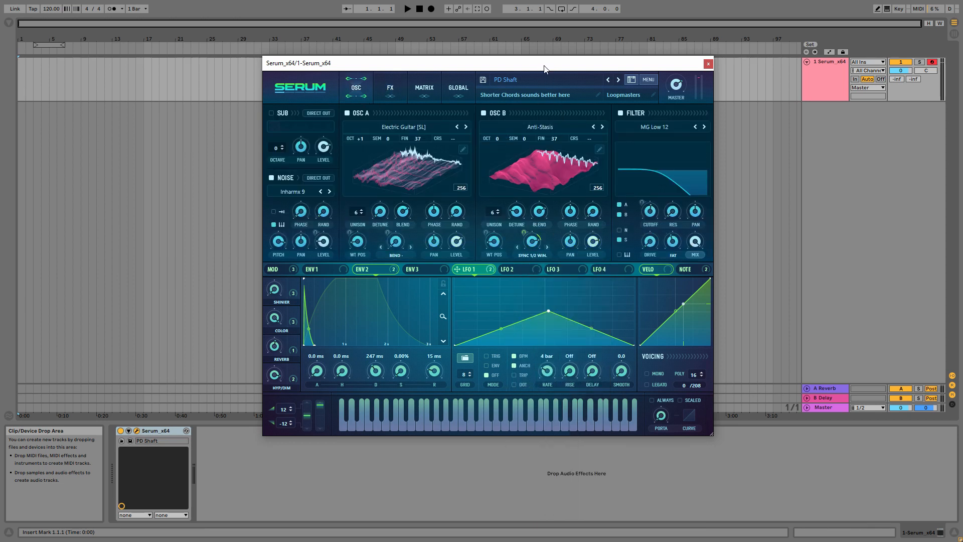
left_click(391, 87)
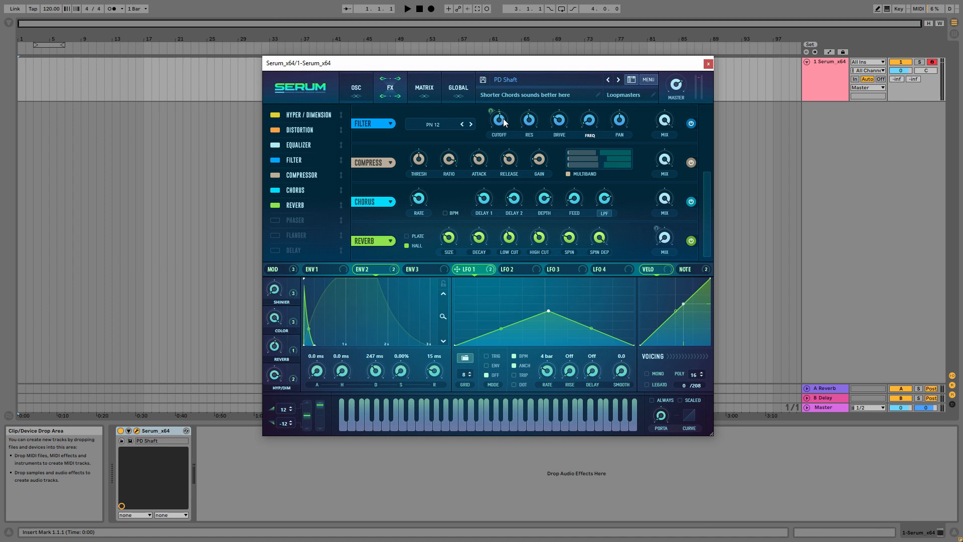
left_click(357, 83)
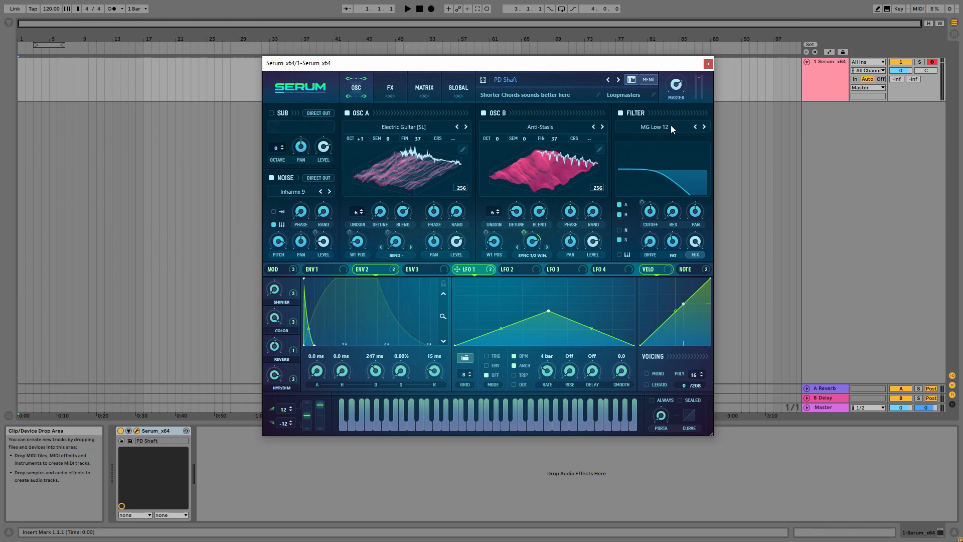
left_click(396, 87)
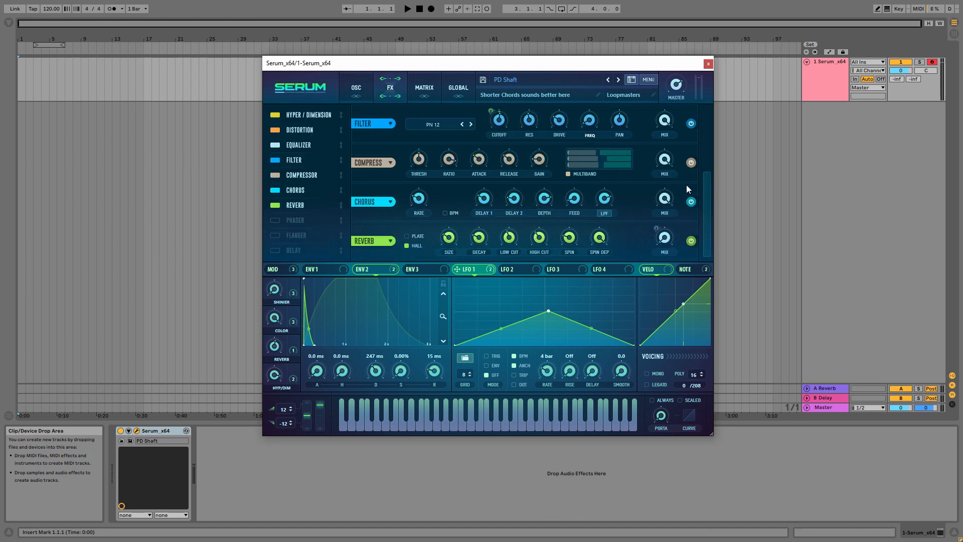
left_click_drag(707, 184, 712, 129)
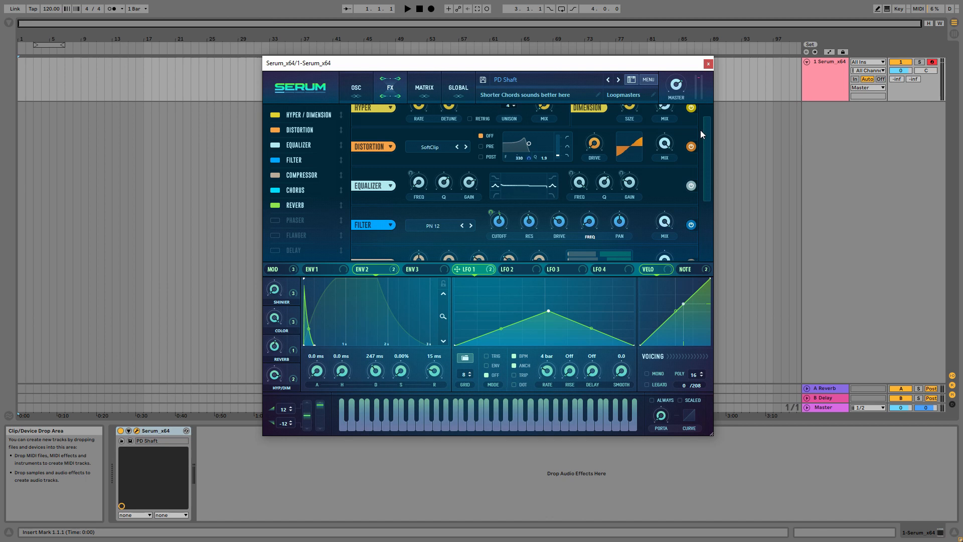
scroll(702, 135, "up", 1)
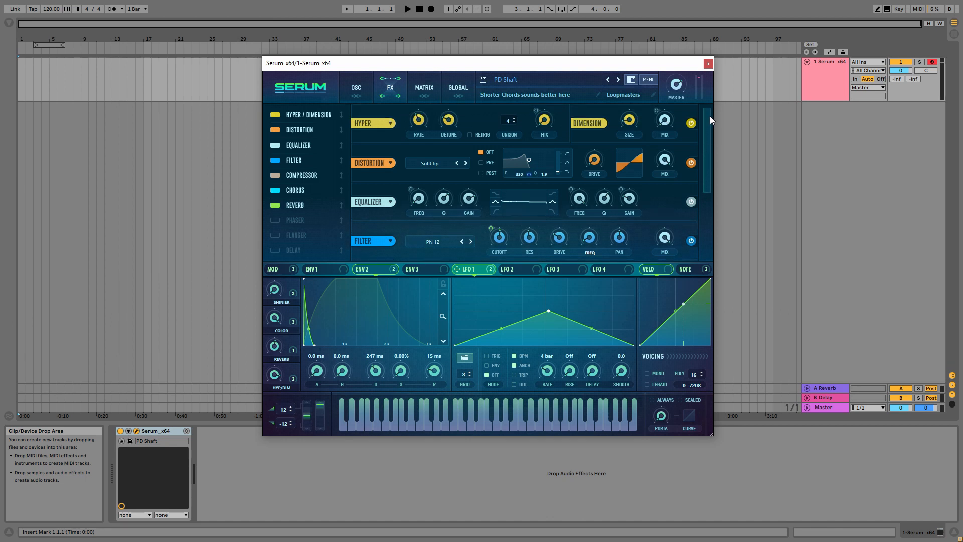